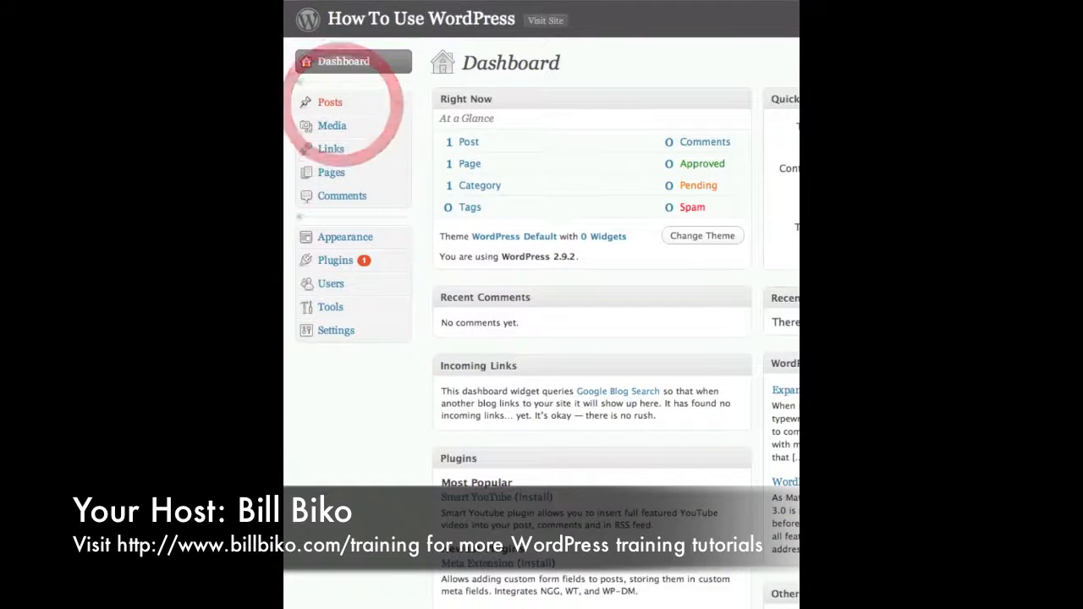
# Open the post "Wordpress – The Ultimate Blogging Software" for editing.
pyautogui.click(402, 102)
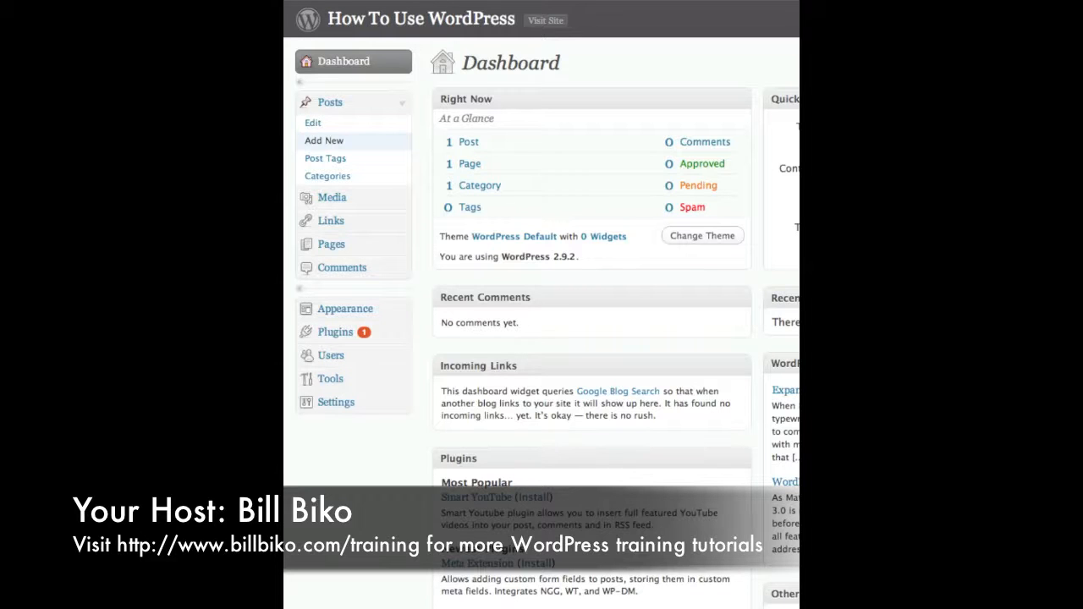
pyautogui.click(313, 123)
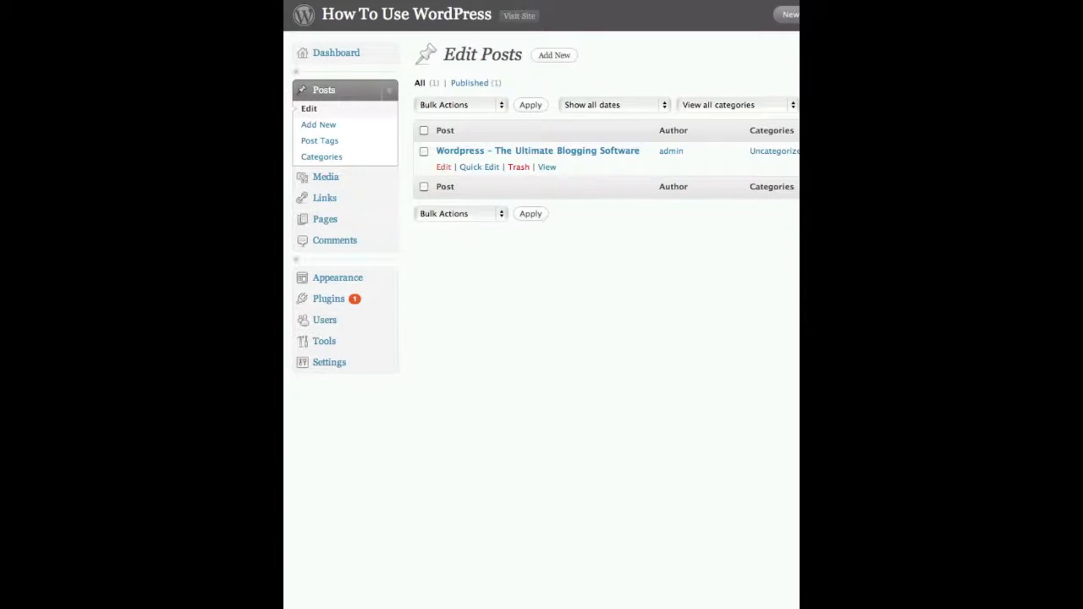
pyautogui.click(444, 166)
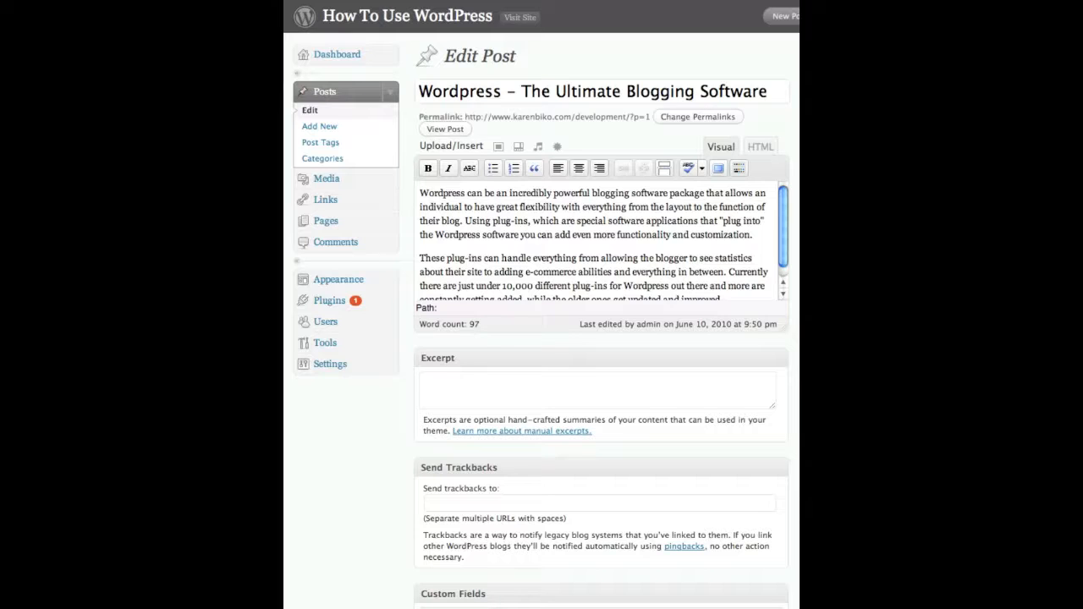
# At the start of the first paragraph, add an image by uploading "Screen shot 2010-06-09 at 8.58.32 PM" from the Pictures folder.
pyautogui.click(421, 193)
pyautogui.click(423, 256)
pyautogui.click(764, 252)
pyautogui.click(419, 193)
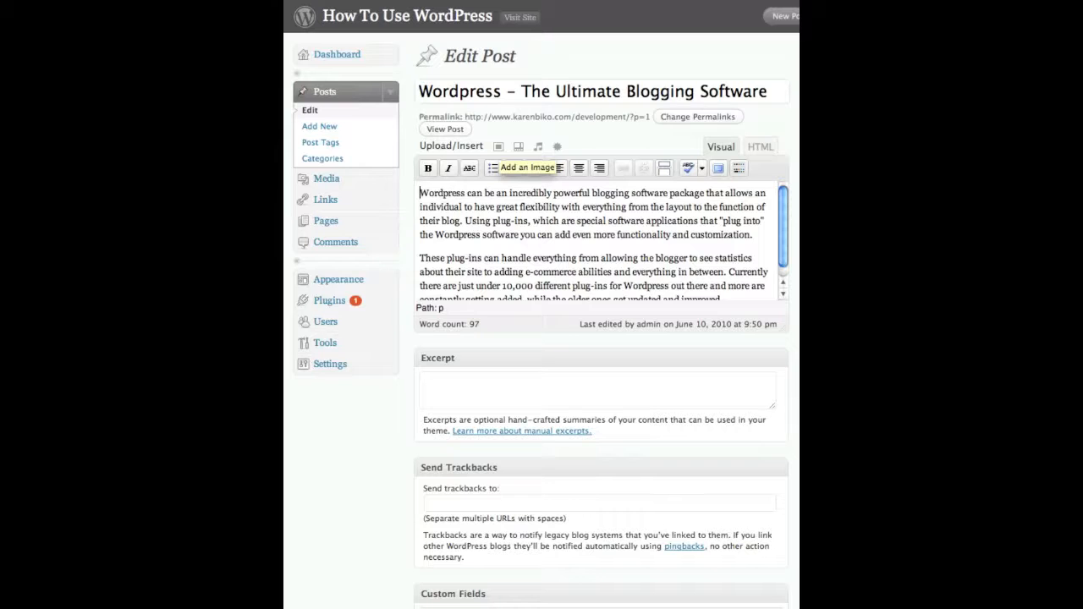
pyautogui.click(499, 146)
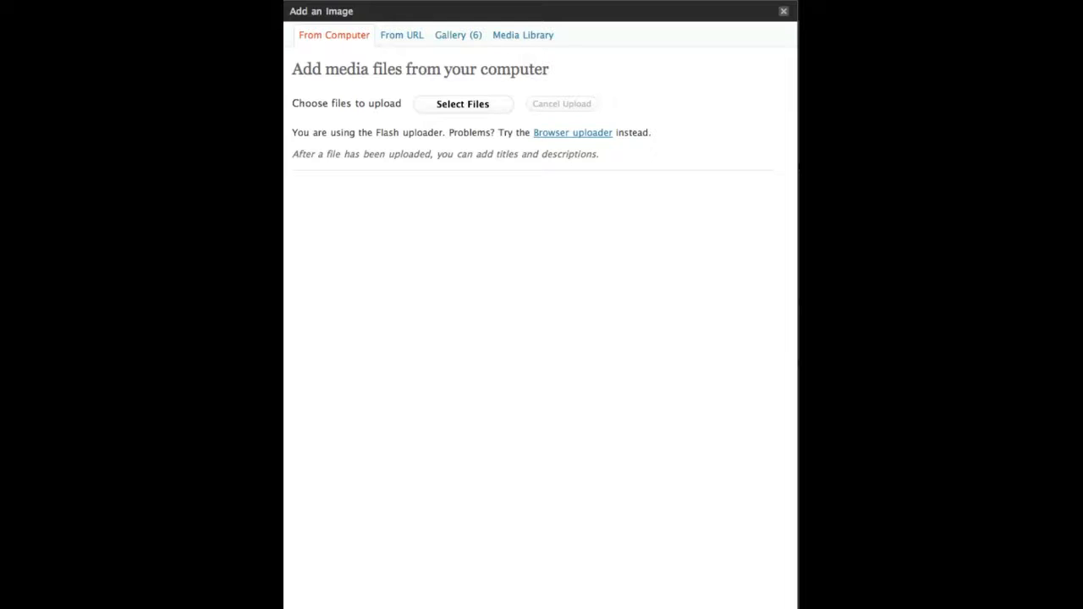
pyautogui.click(467, 108)
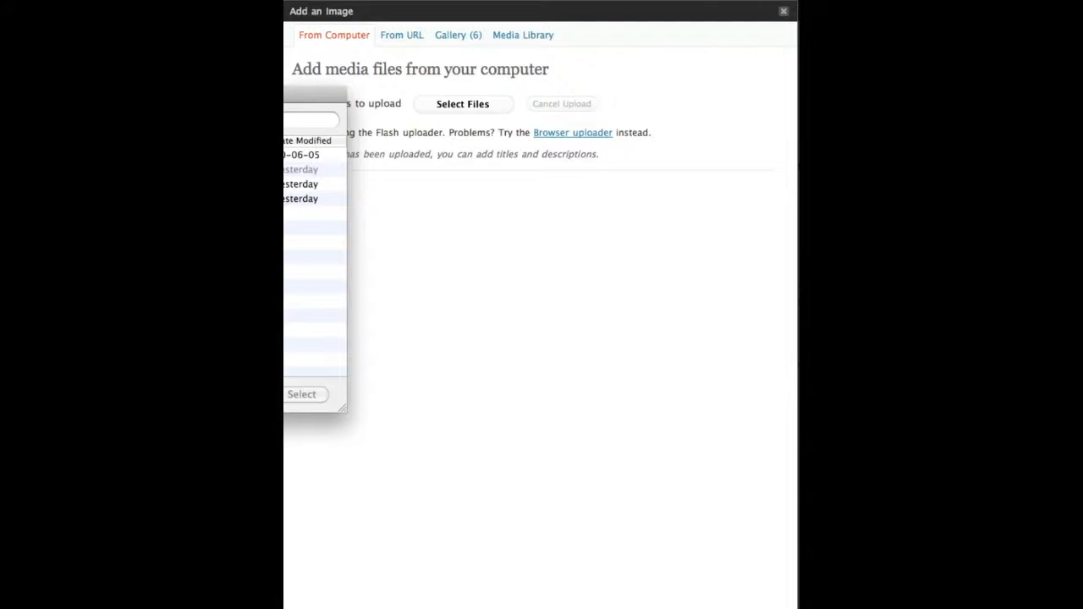
pyautogui.moveTo(222, 99); pyautogui.dragTo(617, 285)
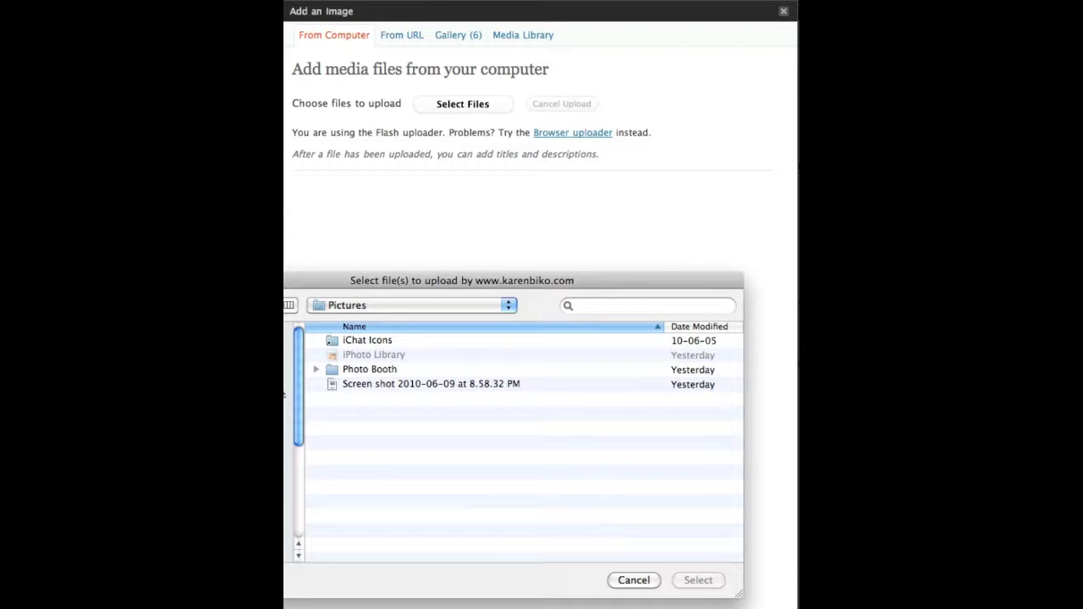
pyautogui.click(391, 387)
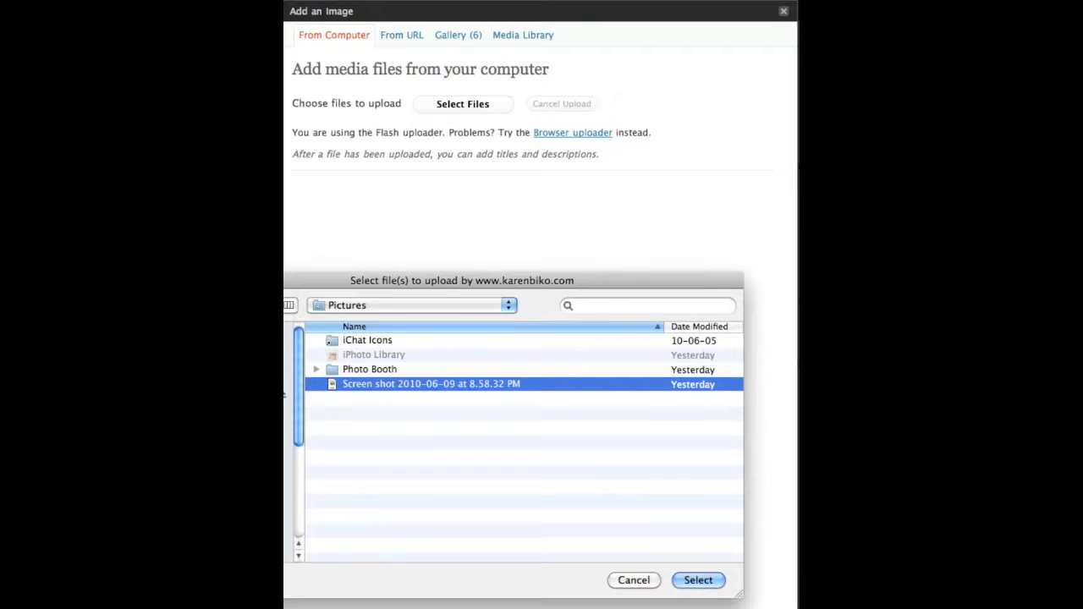
pyautogui.press('Return')
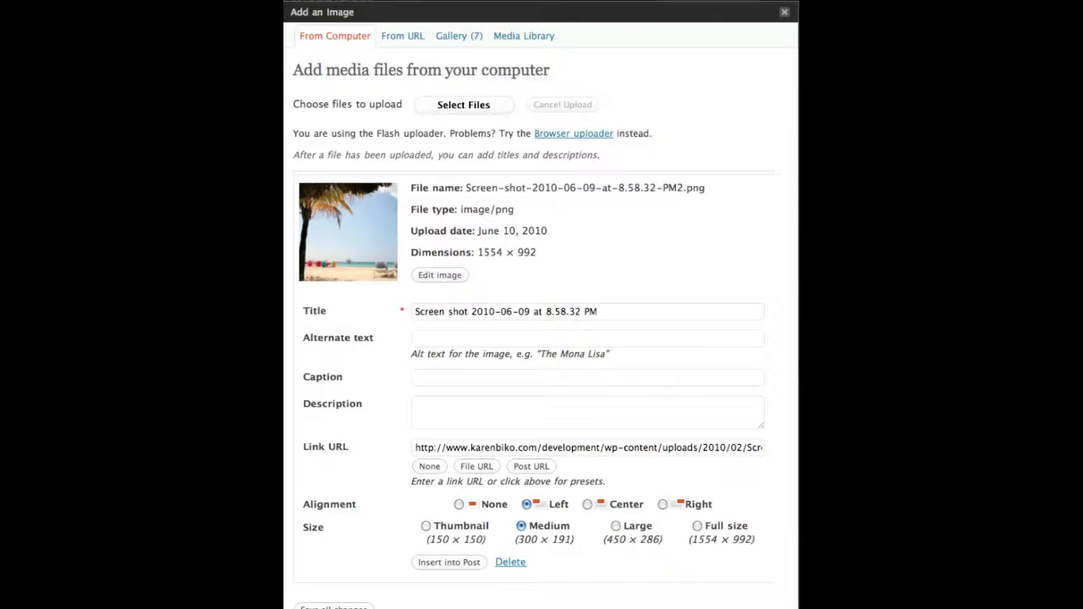
# Set the uploaded image's title to "Beach Shot", alternate text to "Jamaica" and caption to "Beach", leaving the description empty.
pyautogui.tripleClick(588, 312)
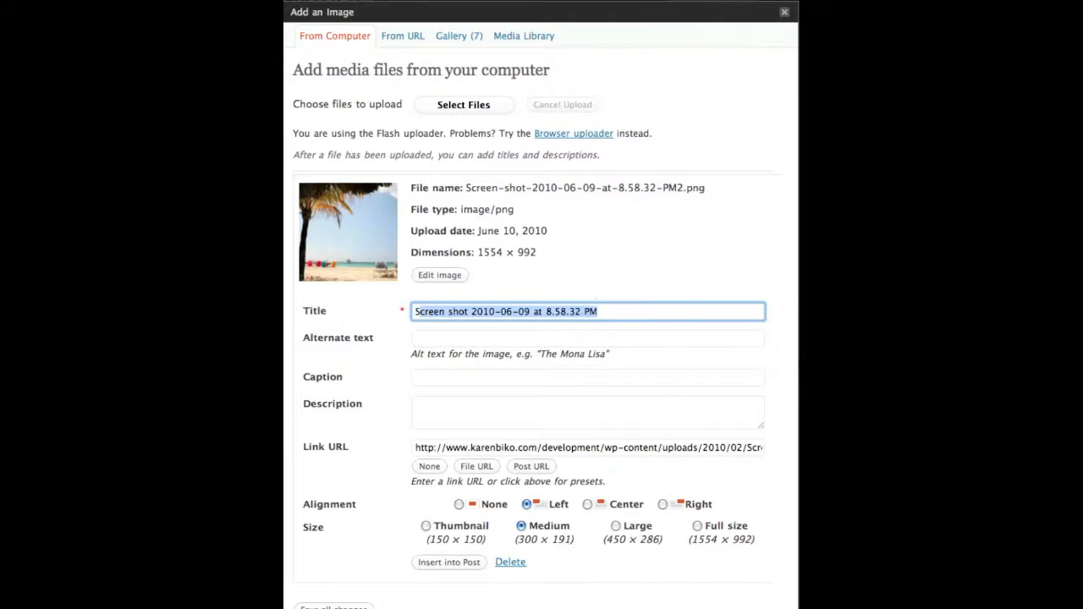
pyautogui.press('BackSpace')
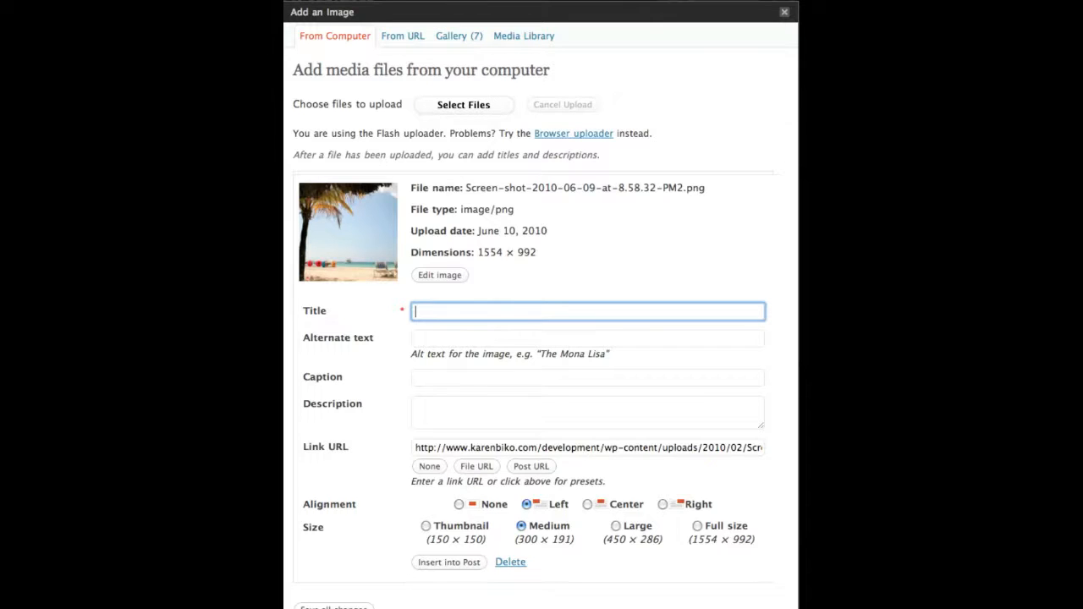
pyautogui.write('Beach Shot')
pyautogui.click(526, 337)
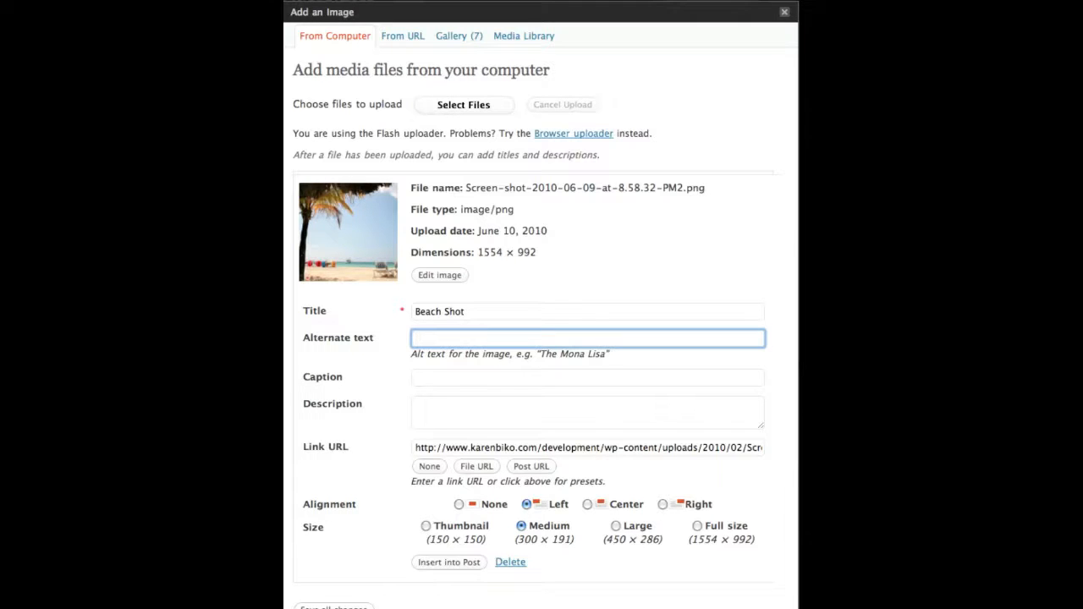
pyautogui.write('Jamaica')
pyautogui.click(452, 377)
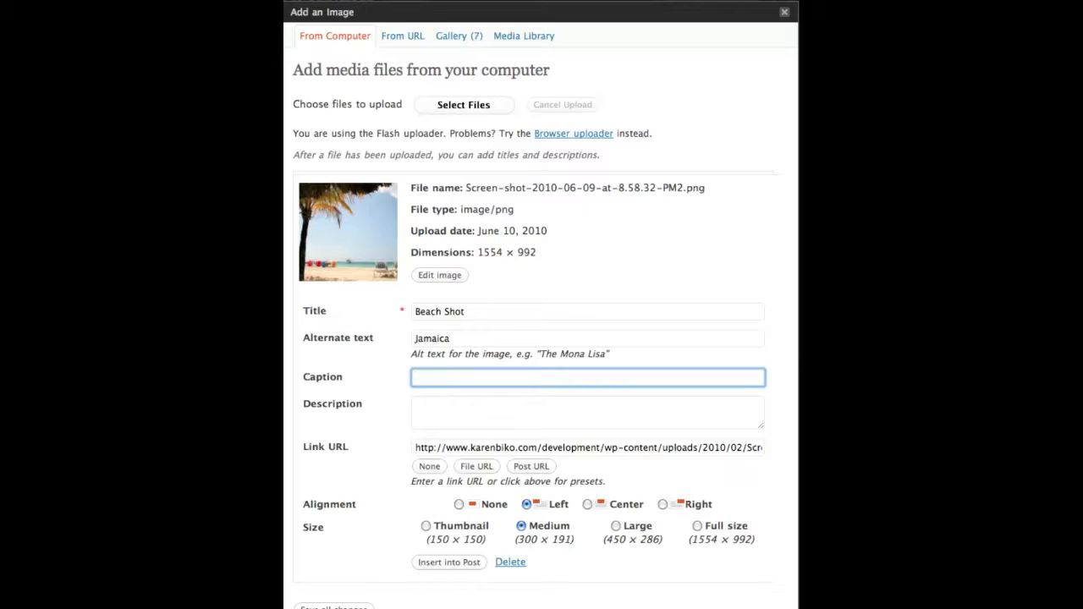
pyautogui.write('Beach')
pyautogui.click(457, 398)
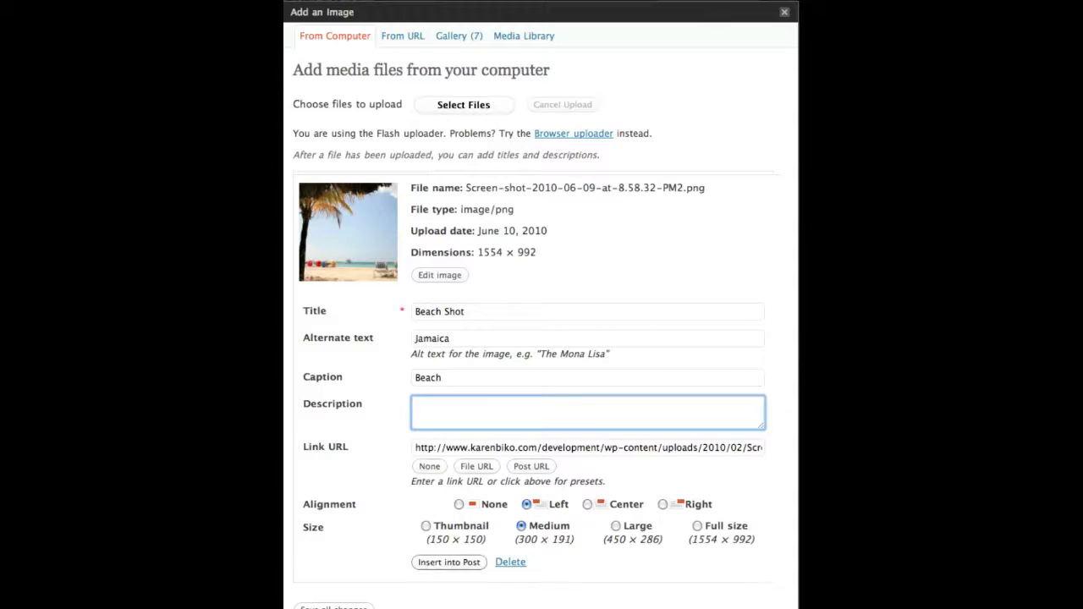
# Insert the left-aligned, medium-size beach image into the post and check it with its caption in the editor.
pyautogui.click(449, 562)
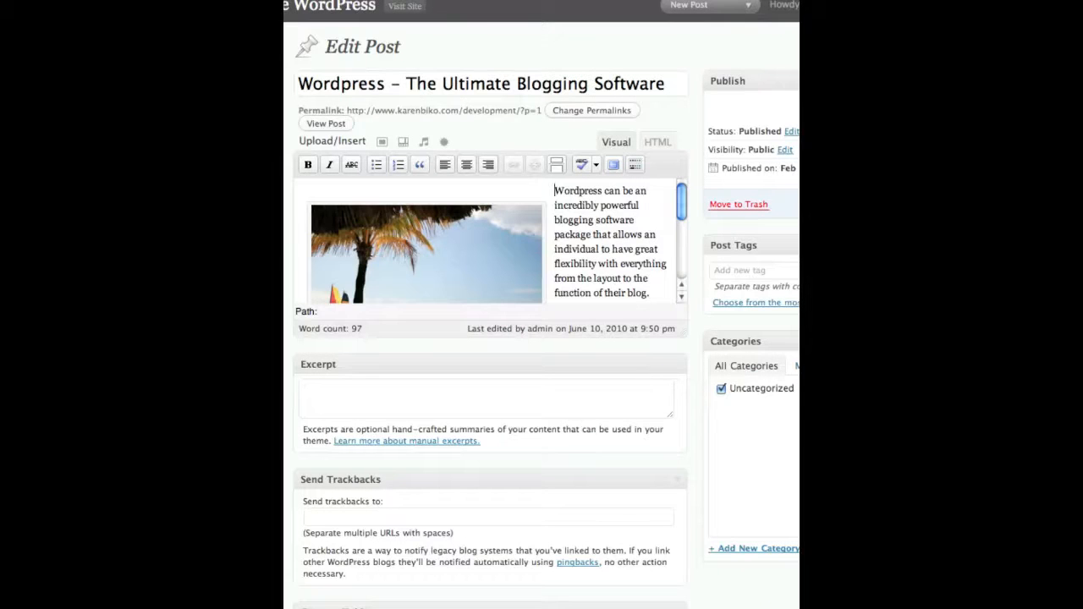
pyautogui.moveTo(680, 215); pyautogui.dragTo(680, 235)
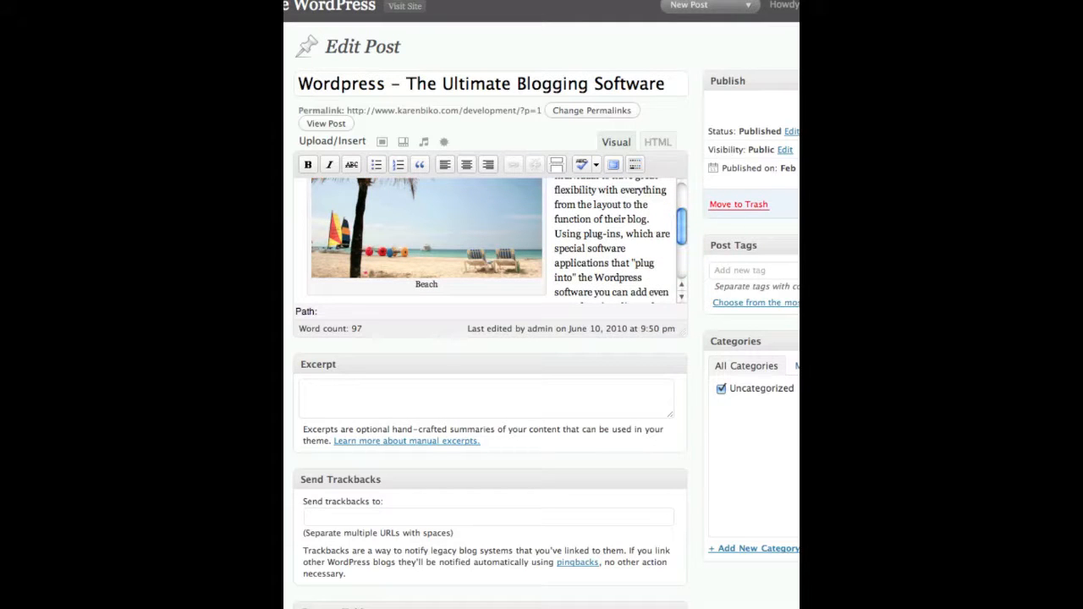
pyautogui.moveTo(681, 235); pyautogui.dragTo(680, 209)
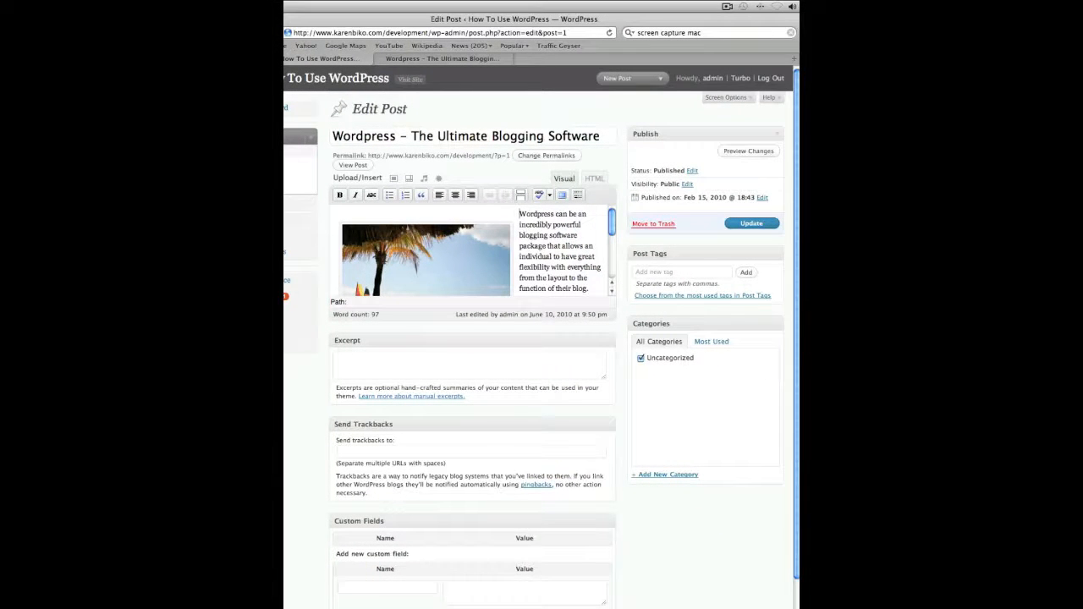
# Update the published post and view it on the site.
pyautogui.click(748, 224)
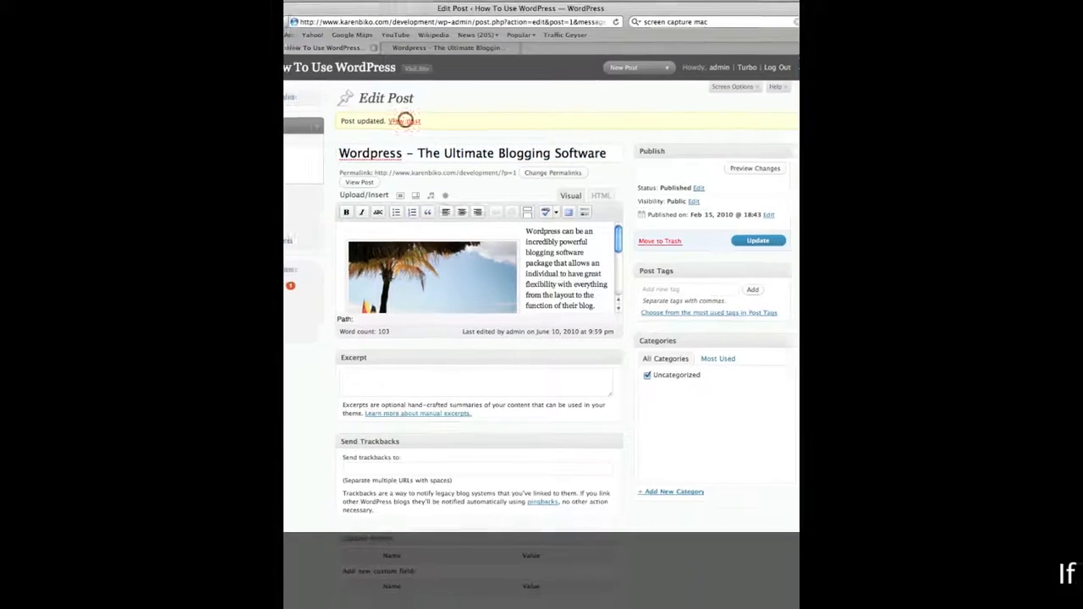
pyautogui.click(398, 131)
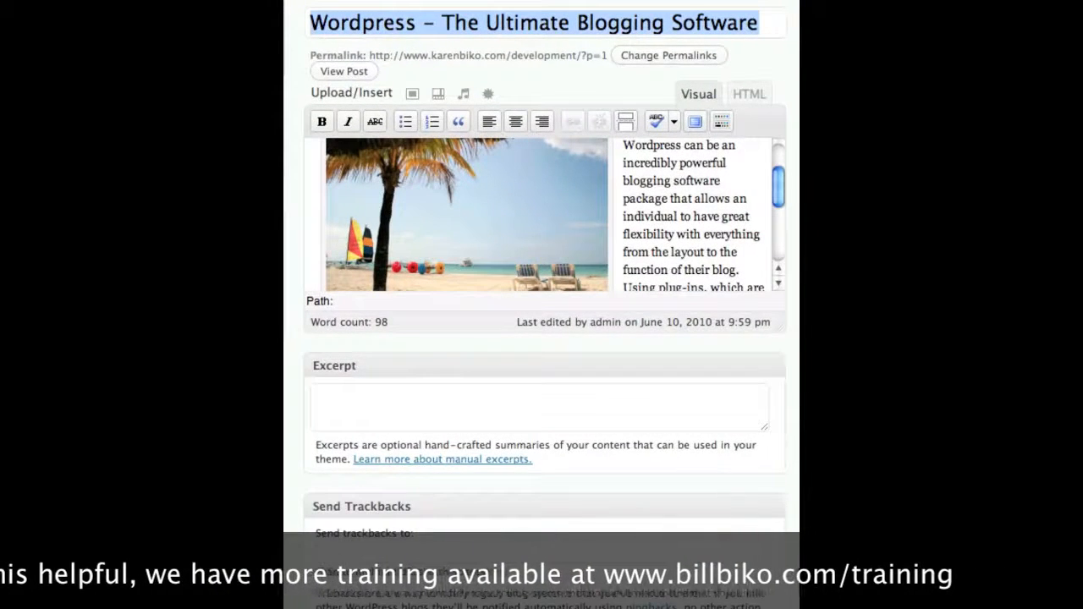
# Open the inserted beach image's edit settings and set its size to 80%.
pyautogui.click(467, 228)
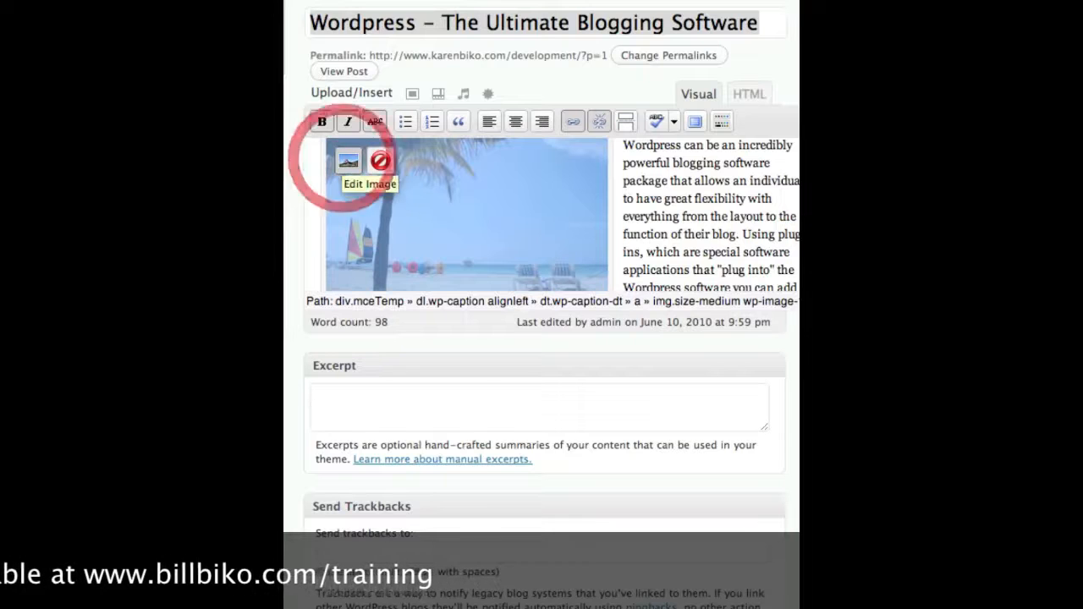
pyautogui.click(346, 154)
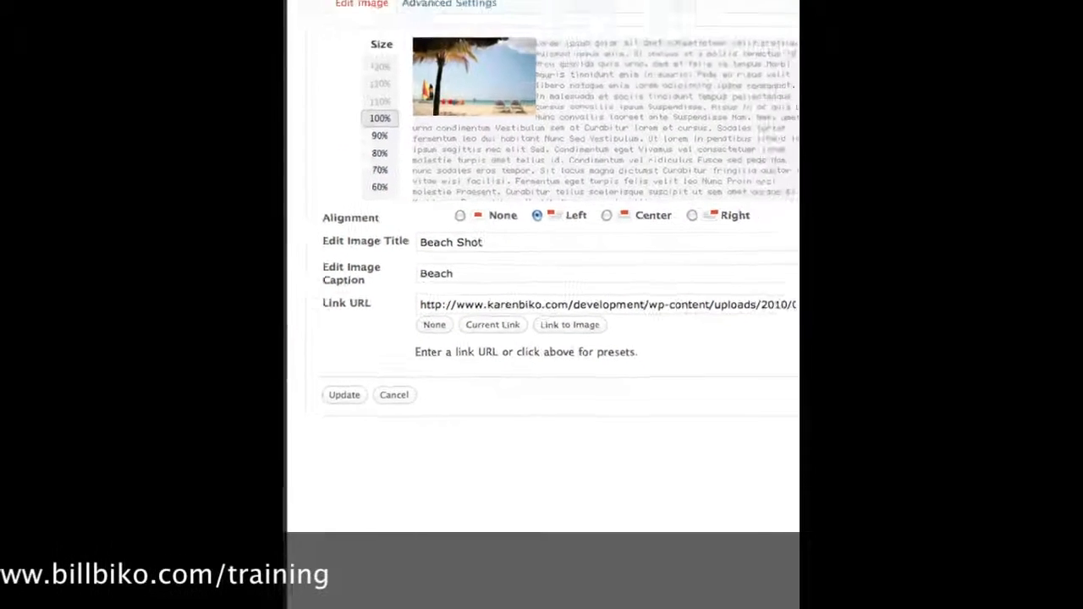
pyautogui.click(371, 211)
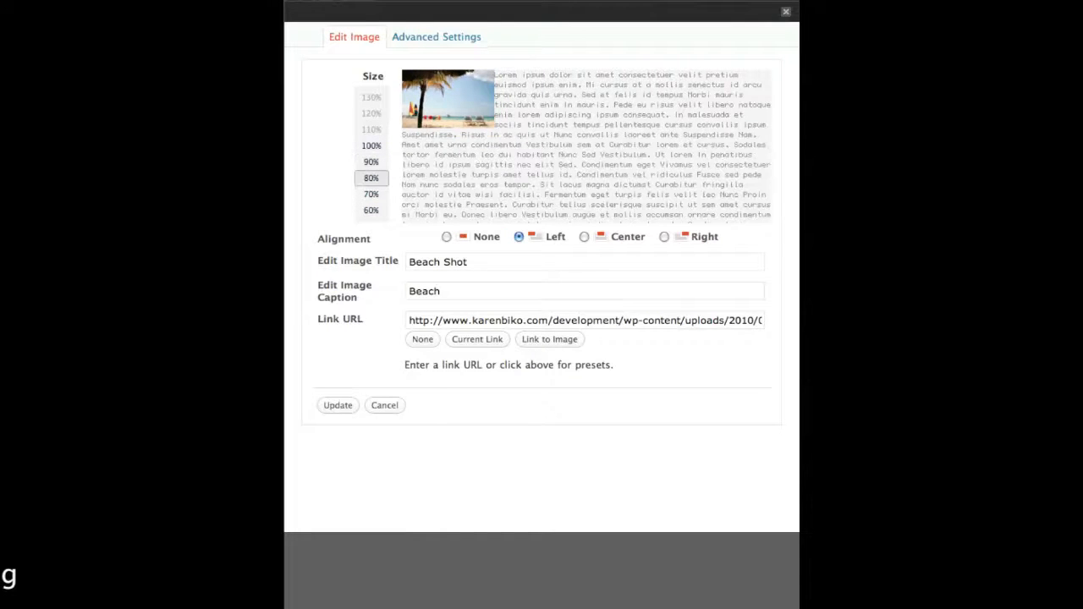
pyautogui.click(370, 178)
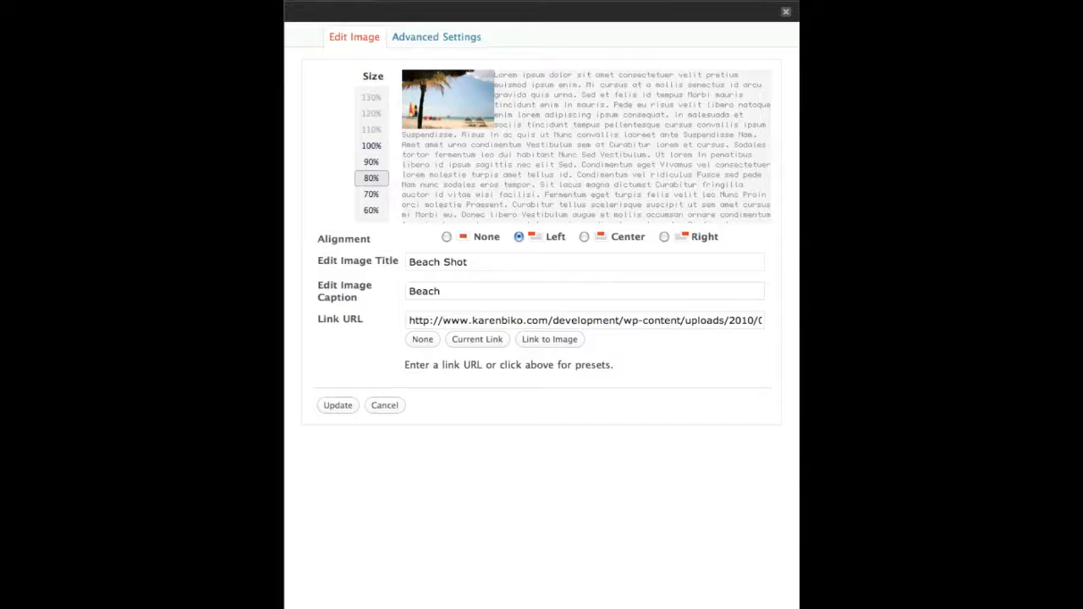
# Preview the image with None, Center and Right alignment, and return the alignment to Left.
pyautogui.click(446, 238)
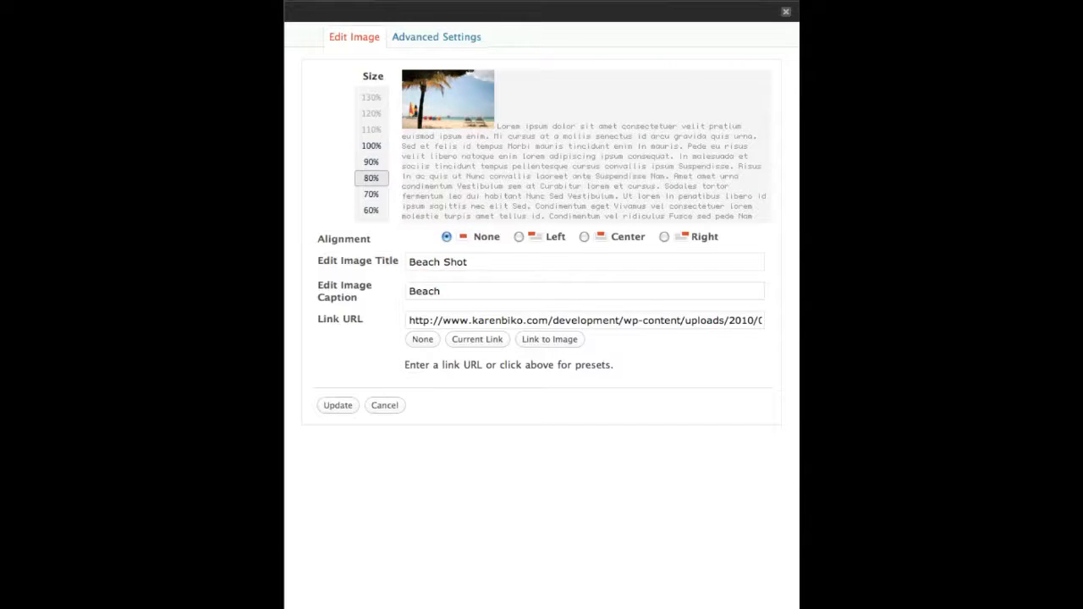
pyautogui.click(583, 237)
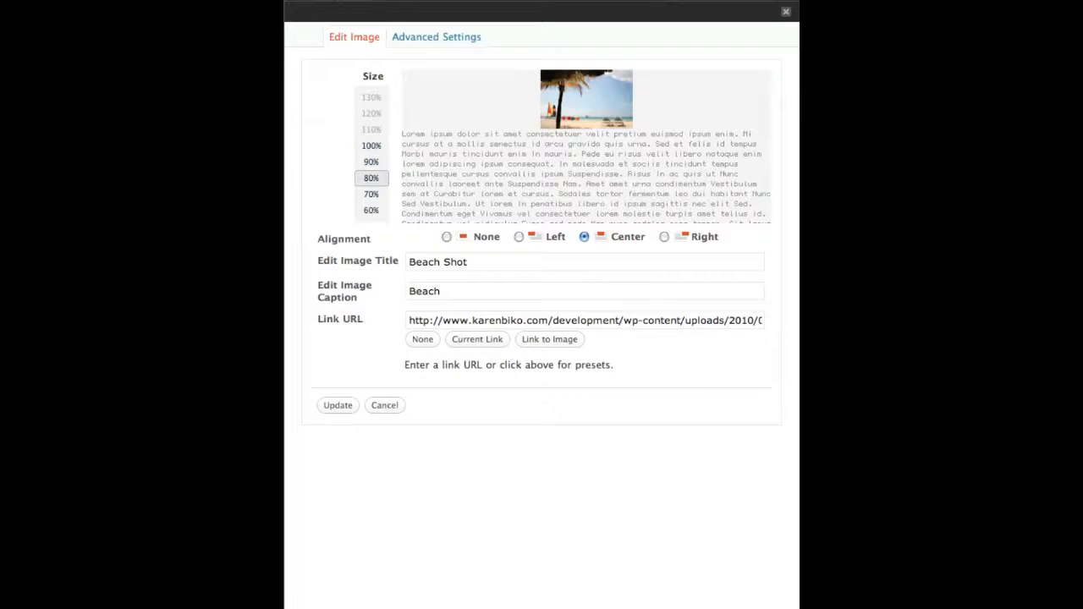
pyautogui.click(664, 236)
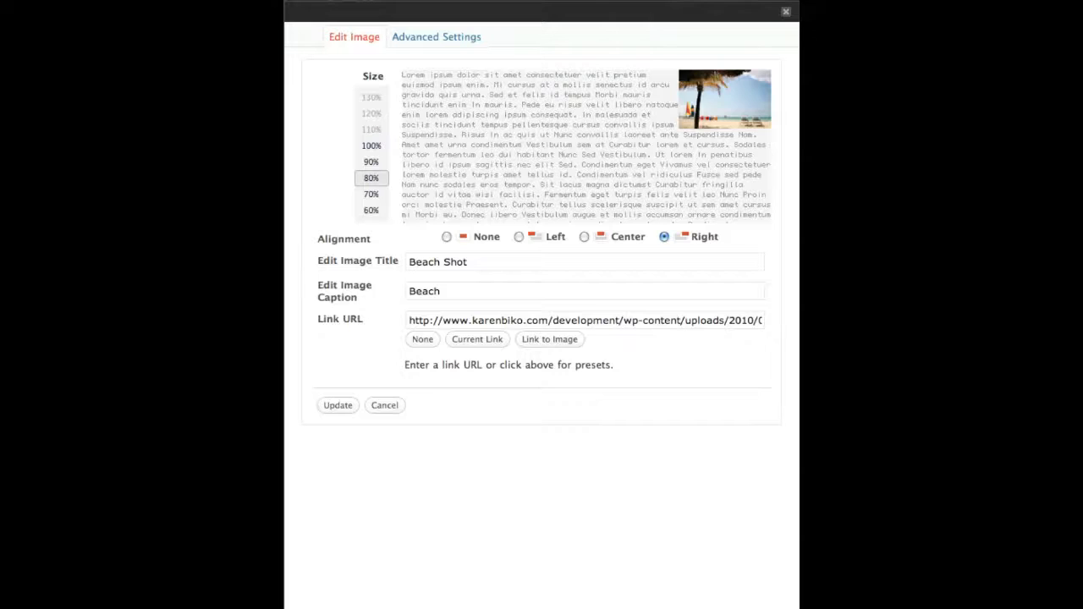
pyautogui.click(519, 237)
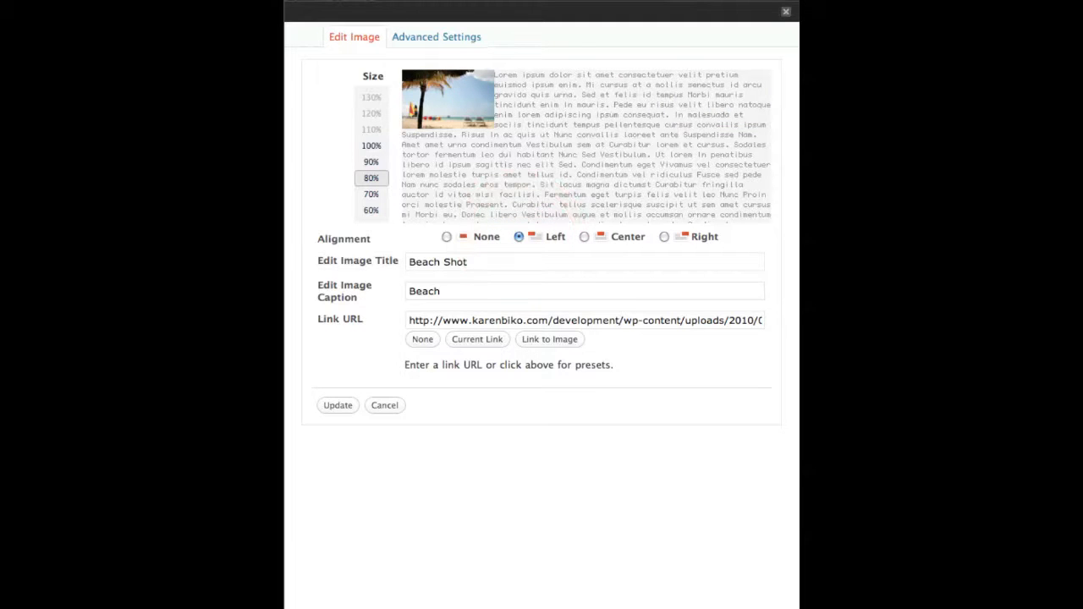
# Clear the beach image's caption.
pyautogui.moveTo(447, 291); pyautogui.dragTo(405, 291)
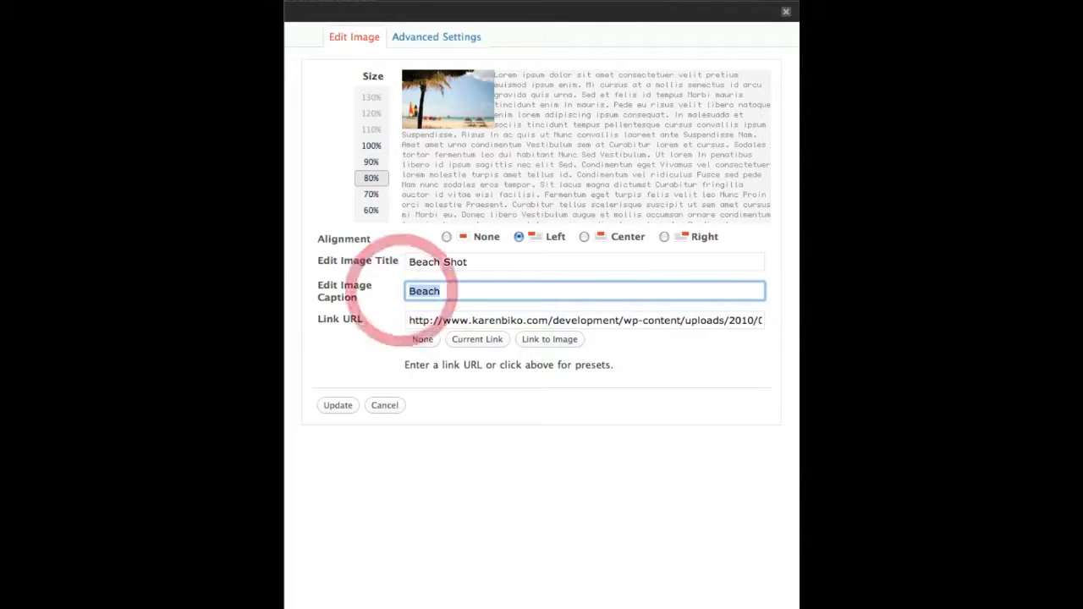
pyautogui.press('BackSpace')
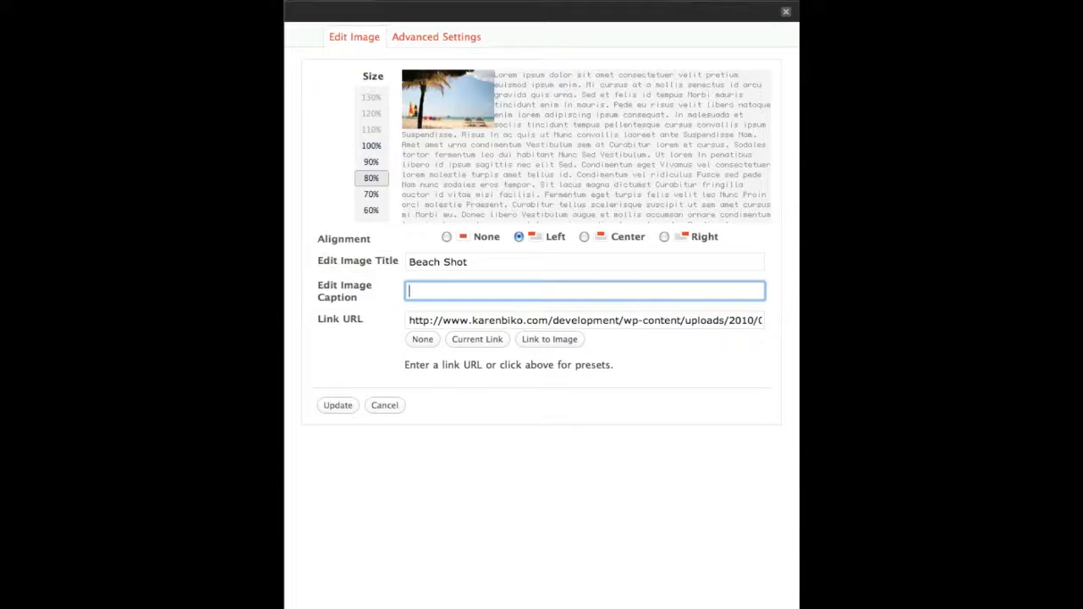
# In the advanced image settings, try a border of 2 and settle on a border of 5.
pyautogui.click(423, 38)
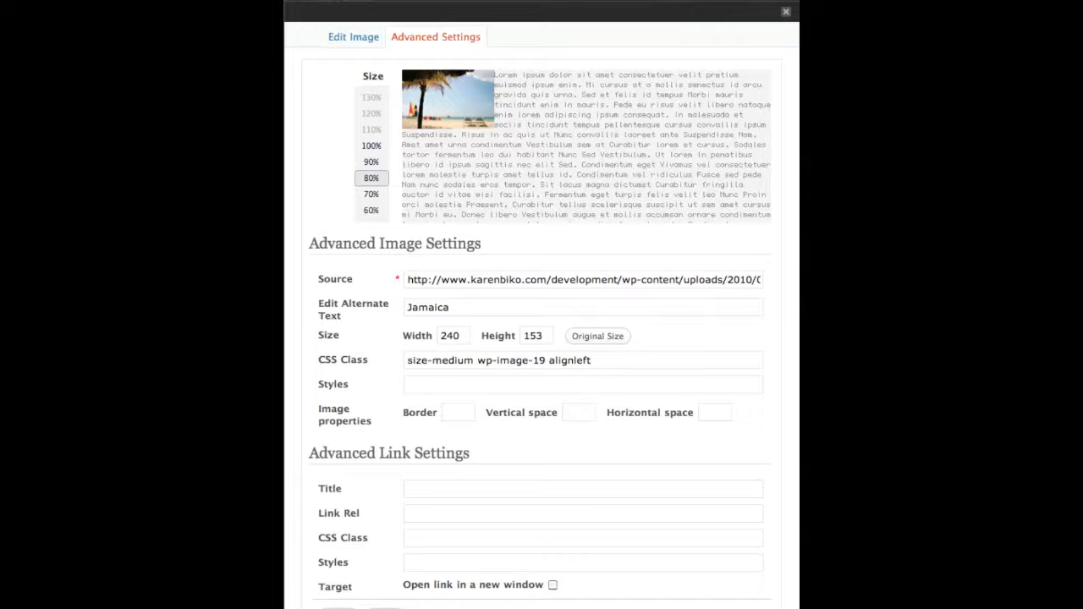
pyautogui.click(457, 412)
pyautogui.write('2')
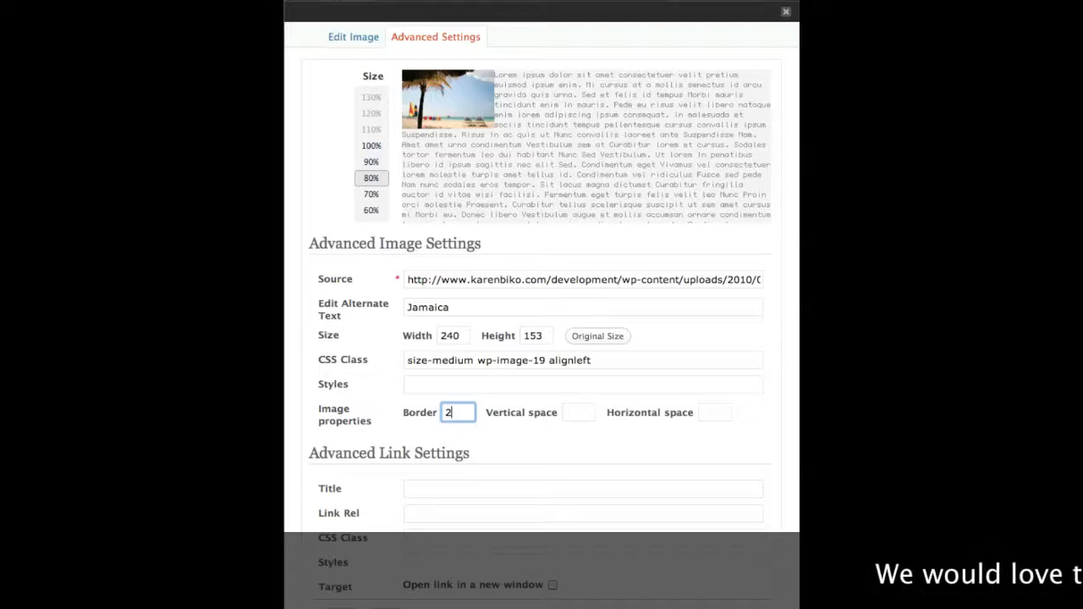
pyautogui.click(573, 412)
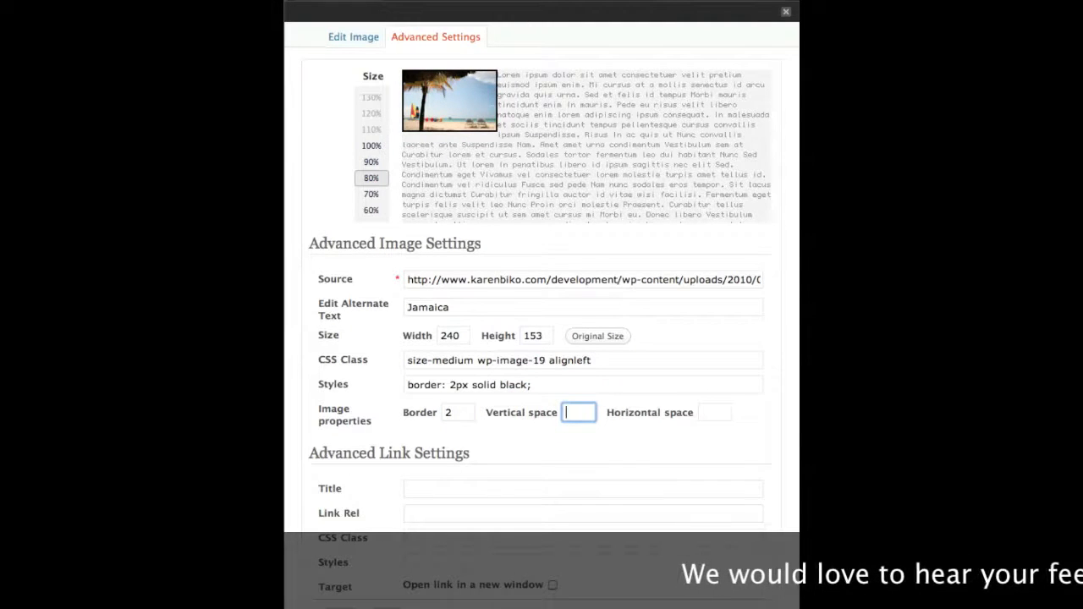
pyautogui.click(457, 412)
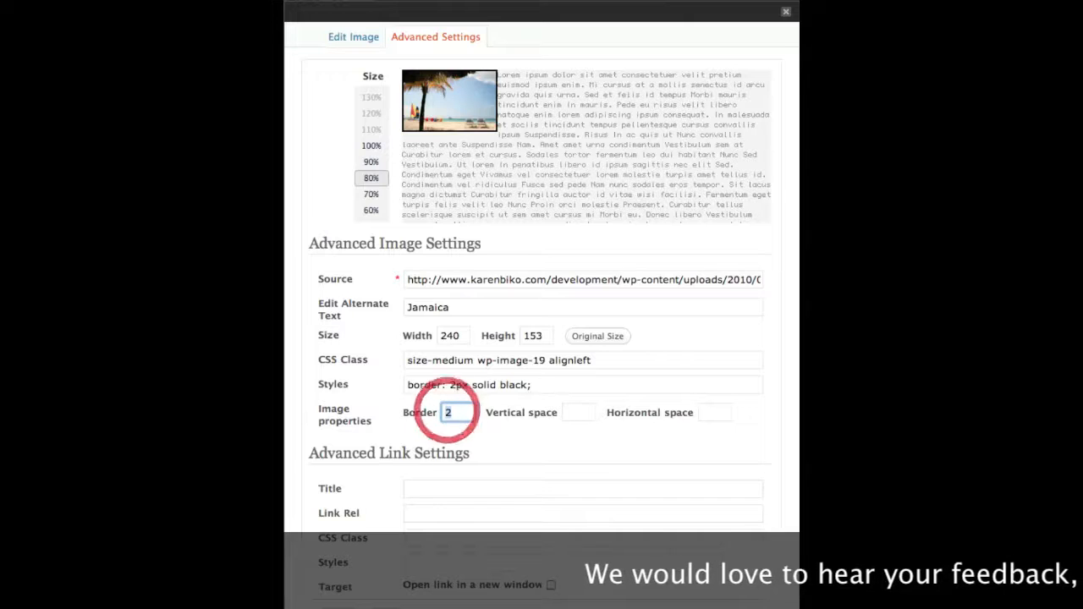
pyautogui.write('5')
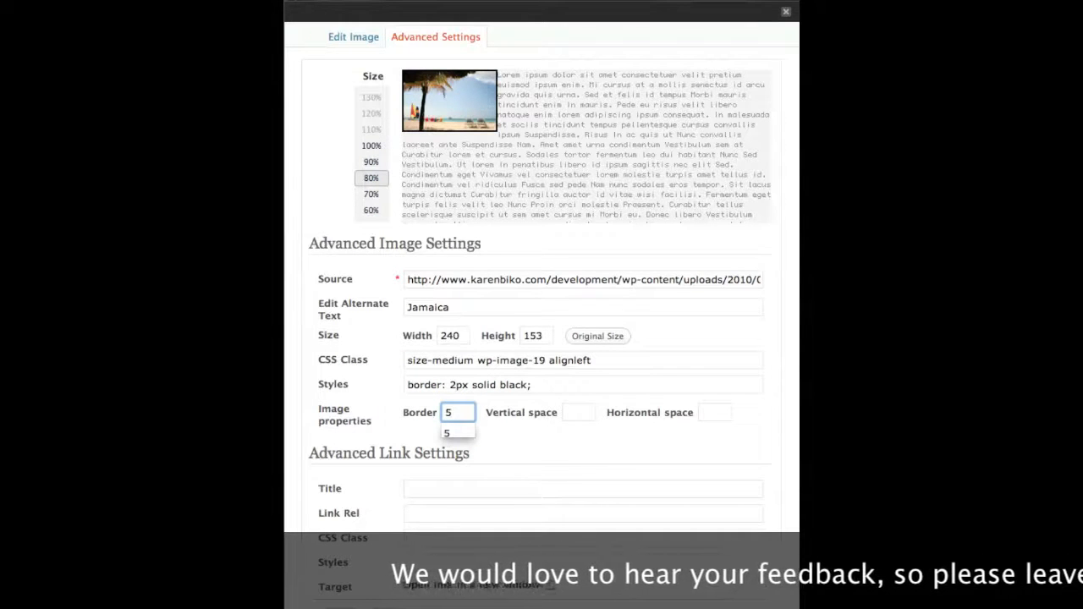
pyautogui.click(572, 412)
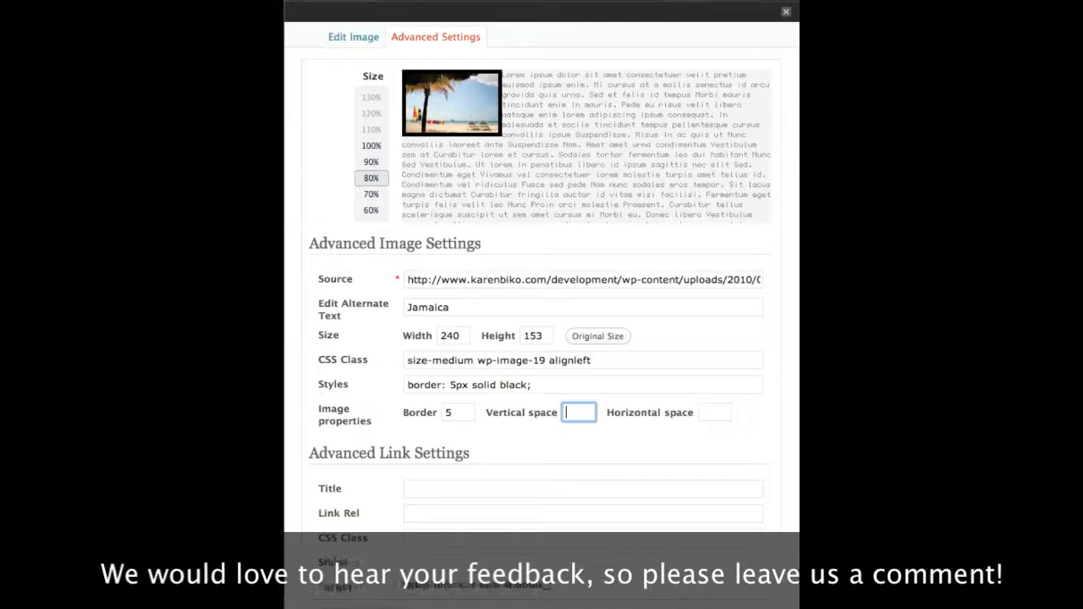
# Set the beach image's border to 15 and both its vertical and horizontal space to 10, and apply the image settings.
pyautogui.click(448, 412)
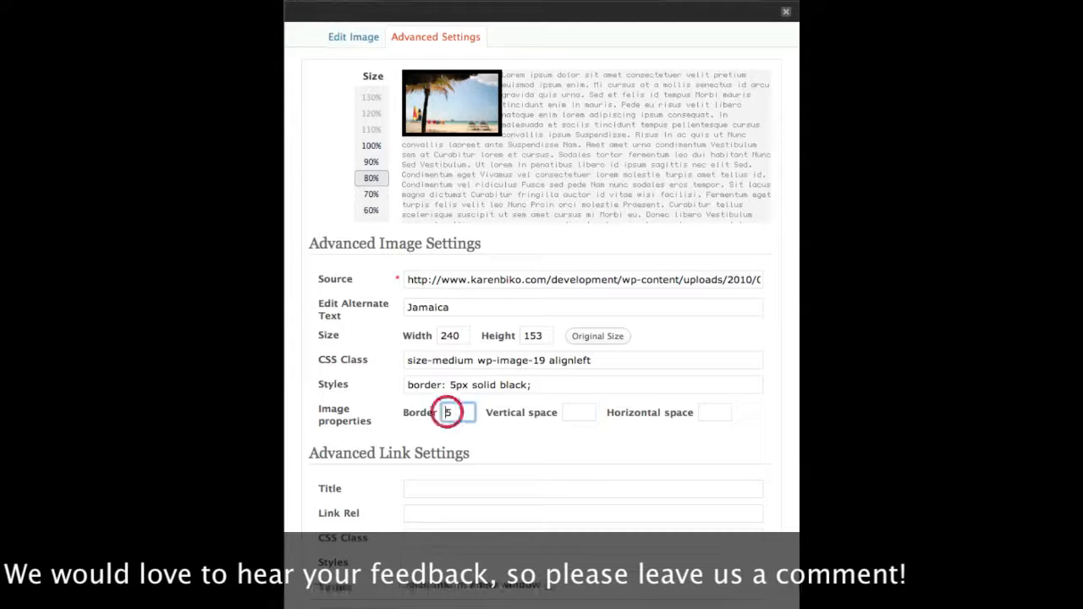
pyautogui.write('1')
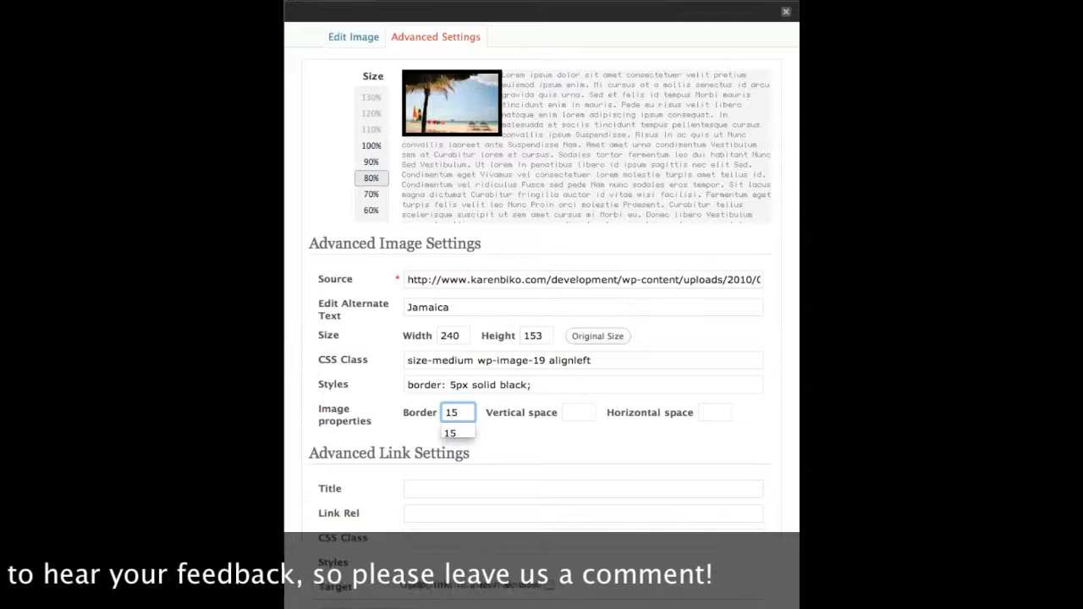
pyautogui.click(569, 411)
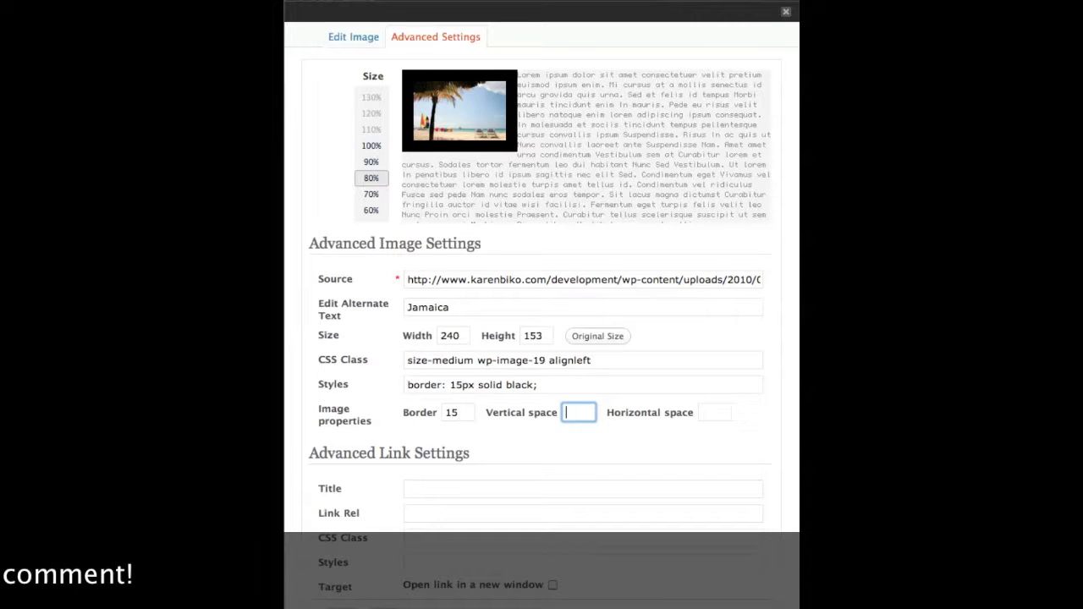
pyautogui.write('10')
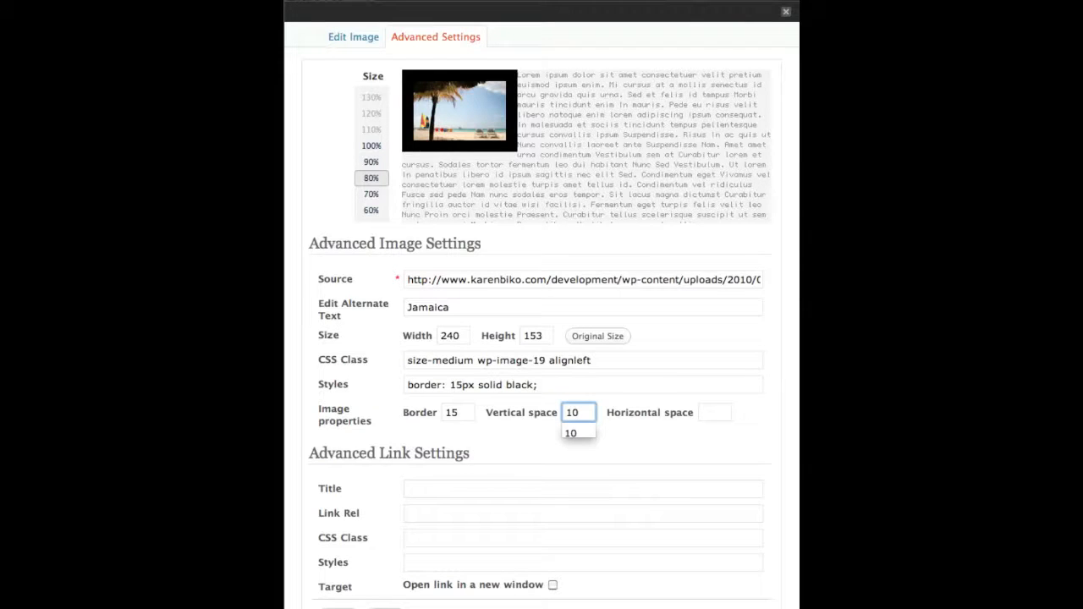
pyautogui.click(715, 412)
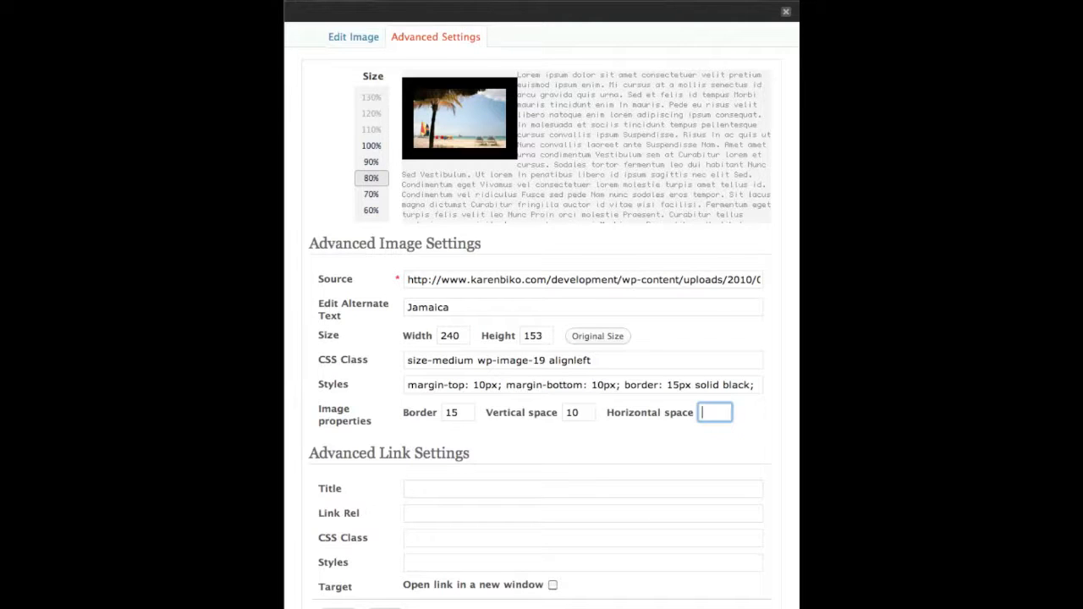
pyautogui.write('10')
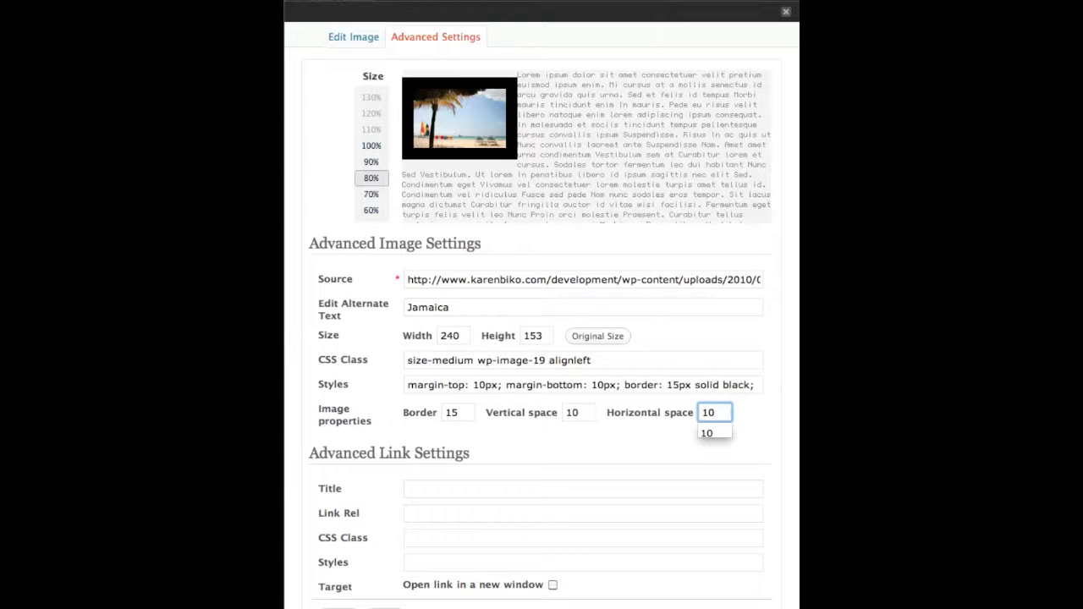
pyautogui.click(666, 360)
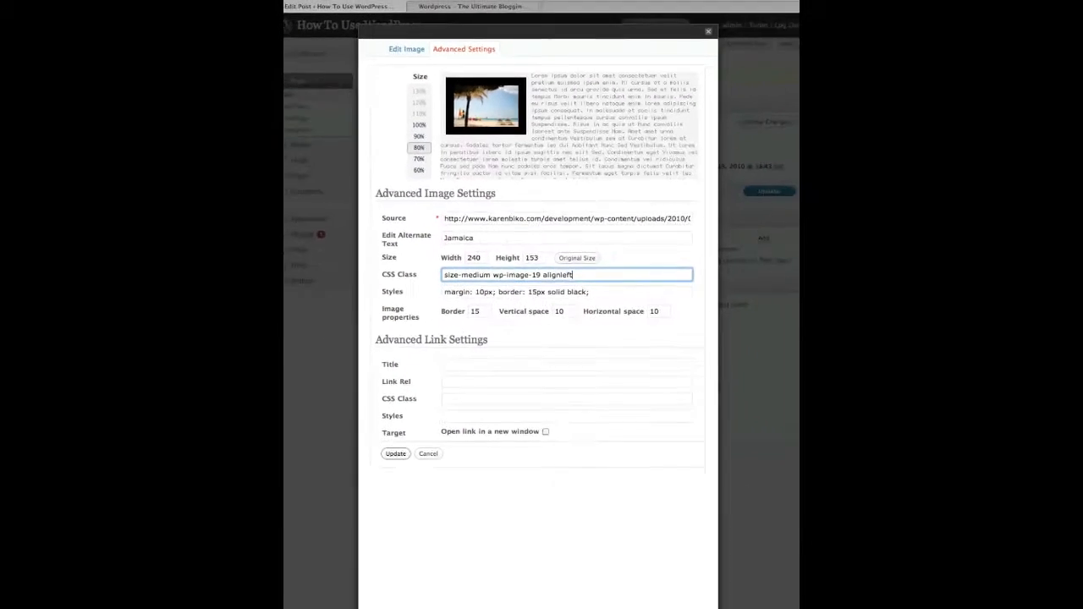
pyautogui.click(368, 546)
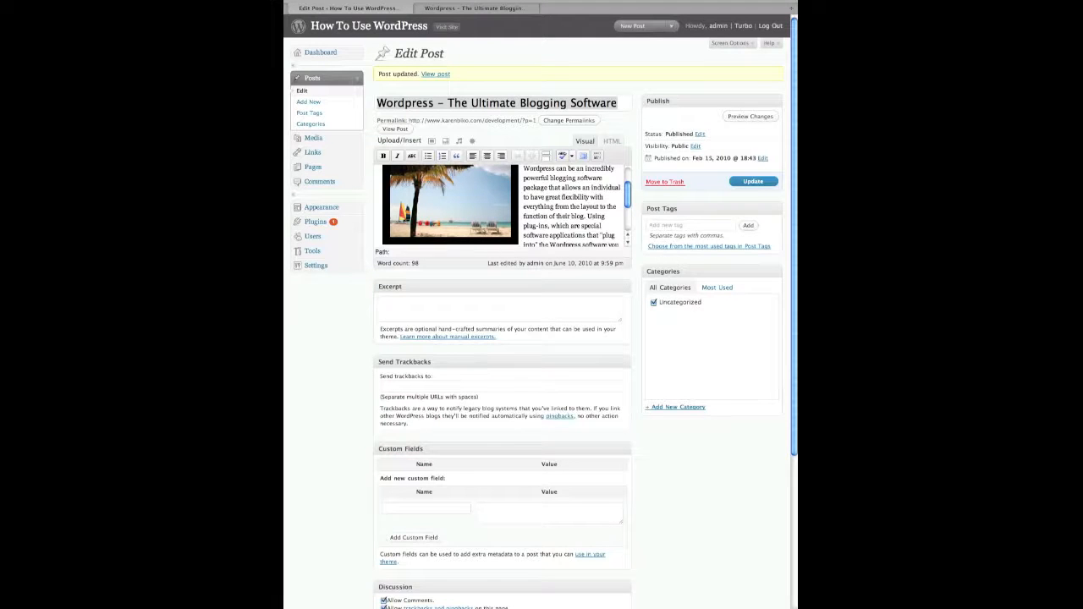
# Update the post "Wordpress – The Ultimate Blogging Software" and view it on the live site.
pyautogui.click(753, 182)
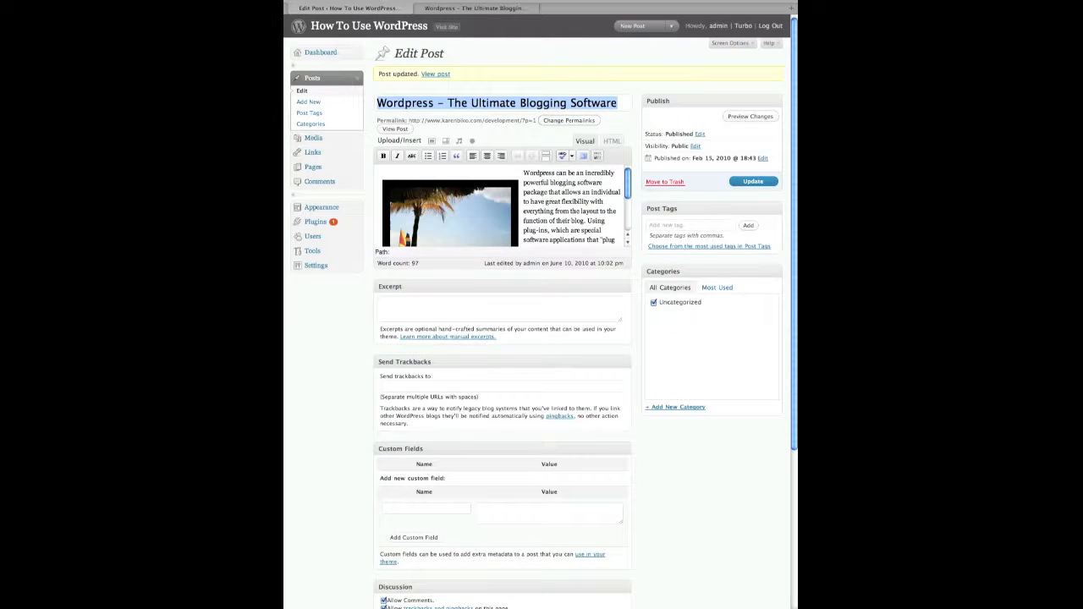
pyautogui.click(435, 74)
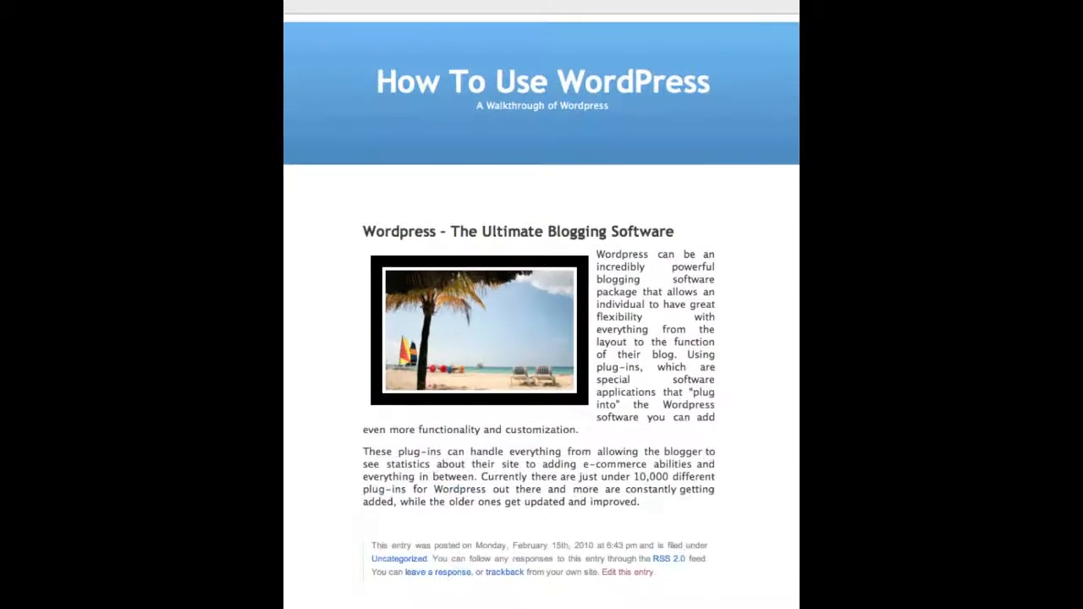